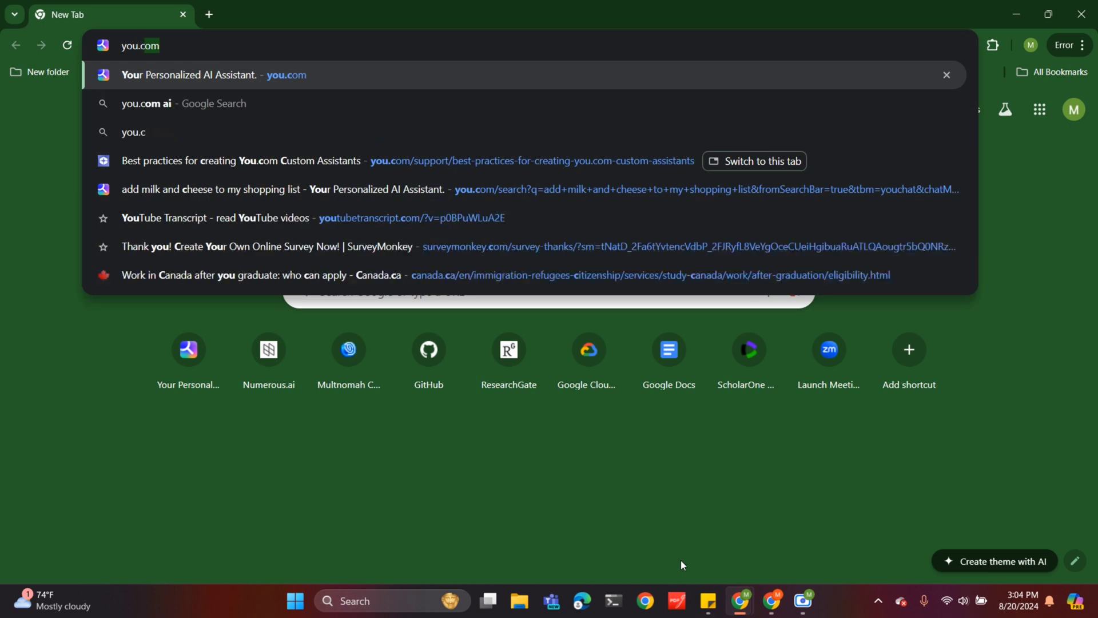
# Go to you.com in Chrome to load the You.com home page
pyautogui.press('Return')
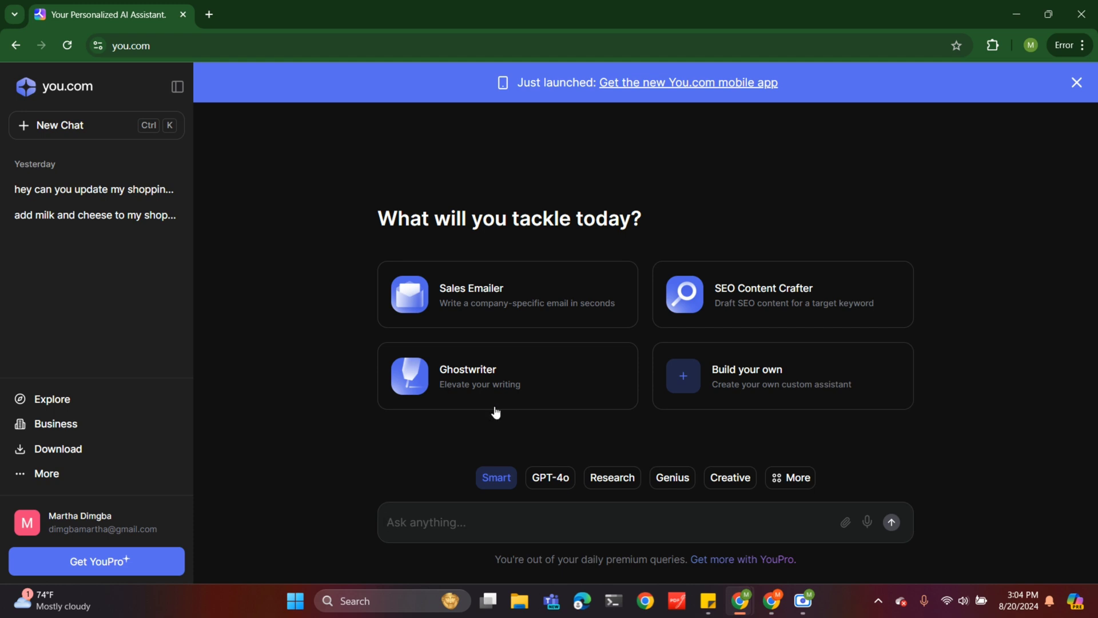
# Start building a custom assistant and keep GPT-4o as its base AI model
pyautogui.click(741, 386)
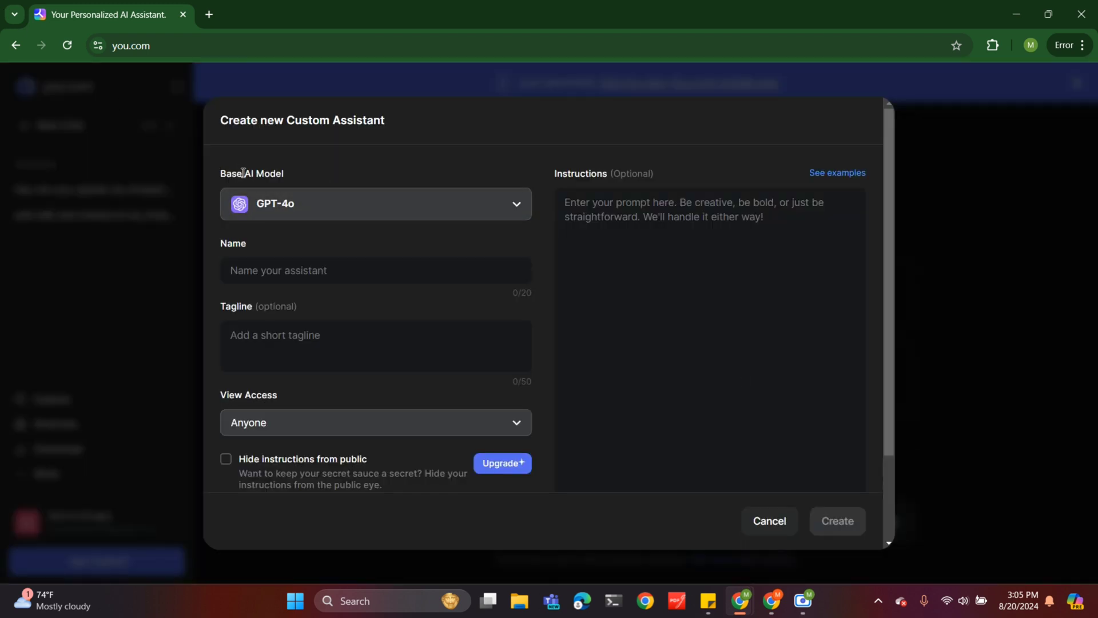
pyautogui.click(342, 211)
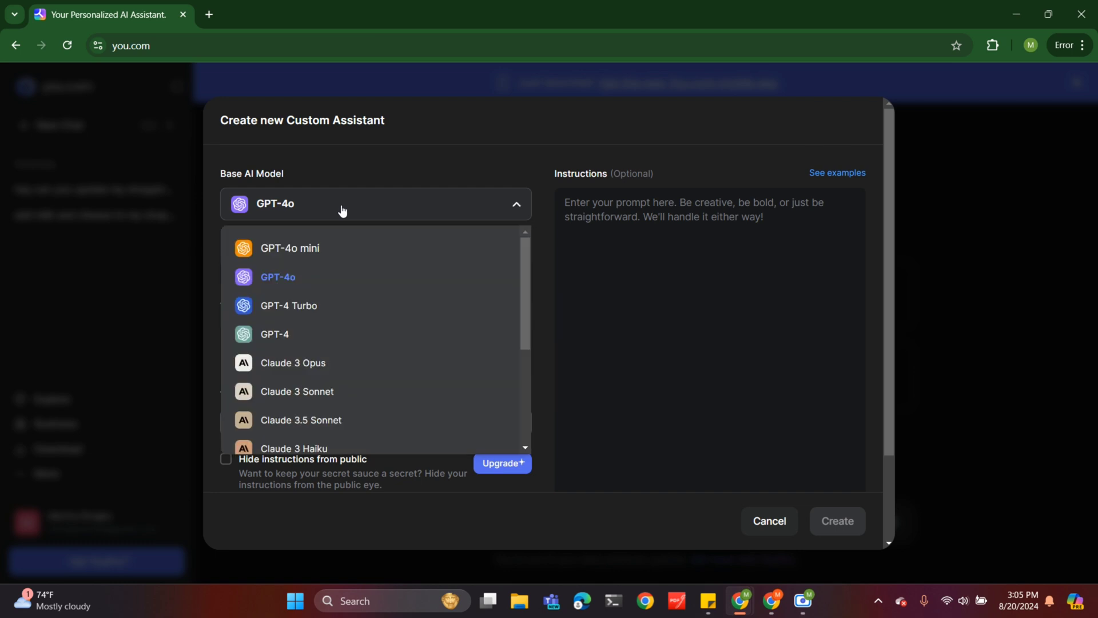
pyautogui.scroll(-3, 333, 314)
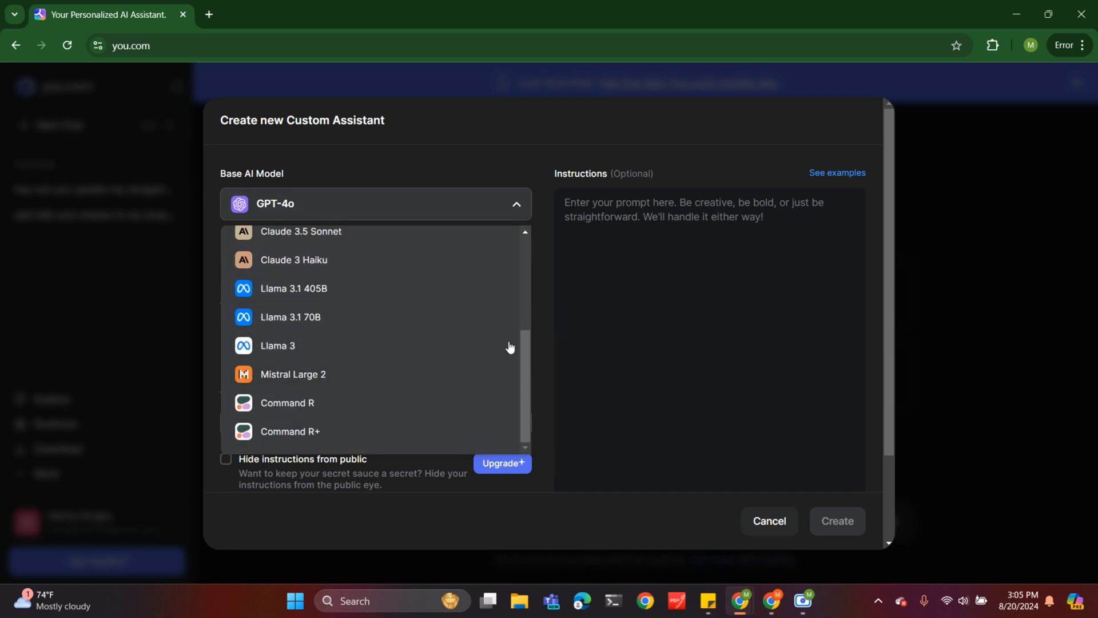
pyautogui.scroll(3, 366, 338)
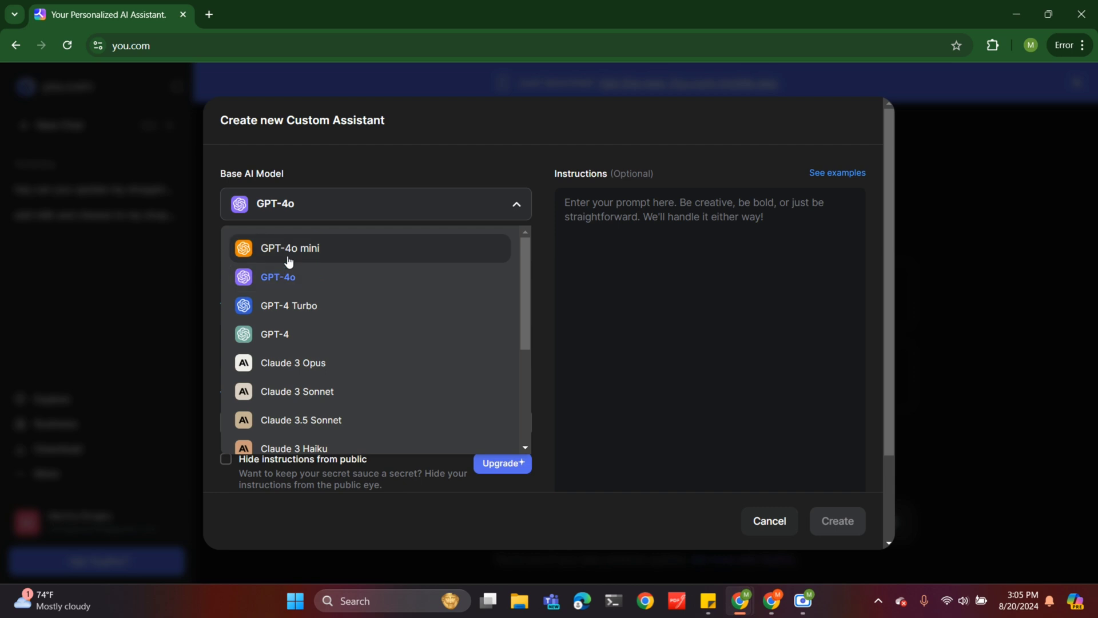
pyautogui.click(314, 210)
# Name the assistant 'Shopping Assistant', correcting the typos
pyautogui.click(298, 279)
pyautogui.write('Shopping assistantg')
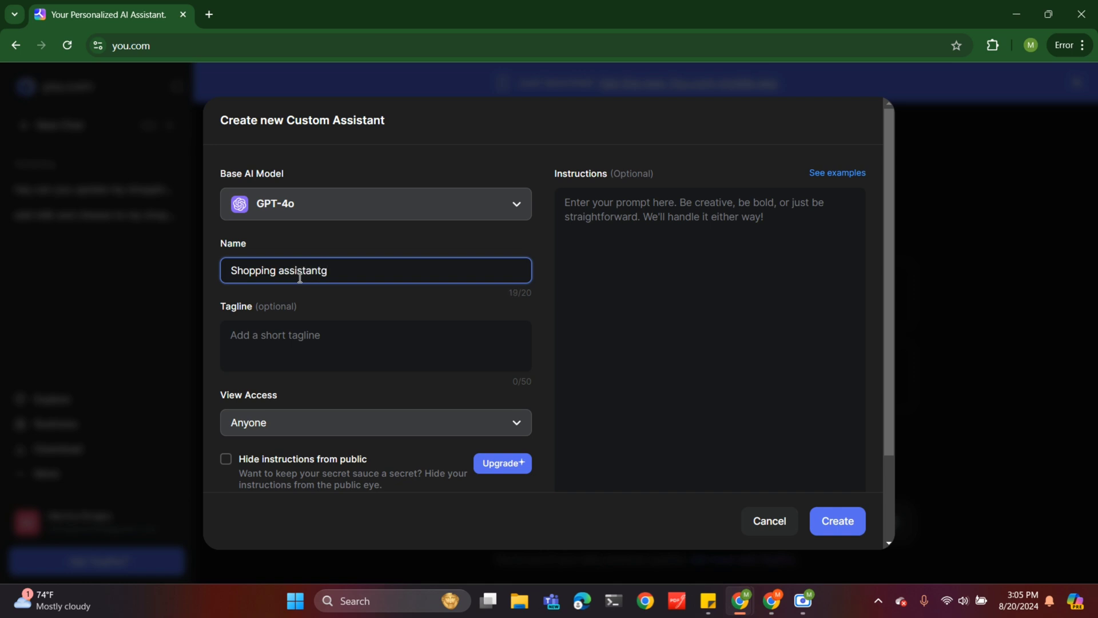
pyautogui.press('BackSpace')
pyautogui.click(286, 270)
pyautogui.press('BackSpace')
pyautogui.write('S')
pyautogui.press('BackSpace')
pyautogui.write('A')
pyautogui.scroll(-2, 287, 321)
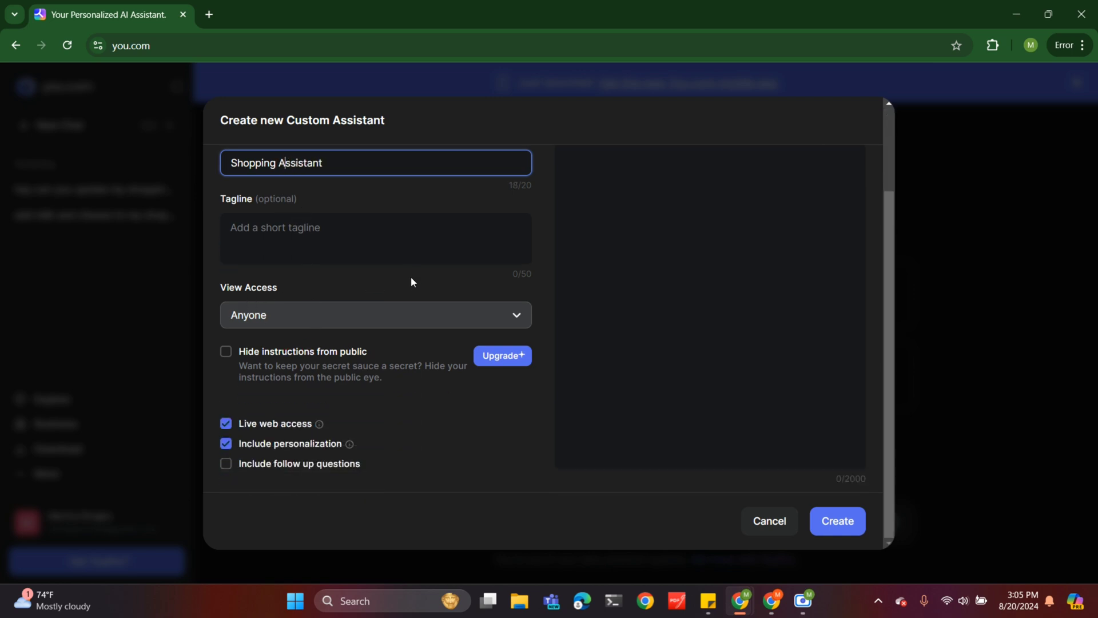
pyautogui.scroll(2, 410, 277)
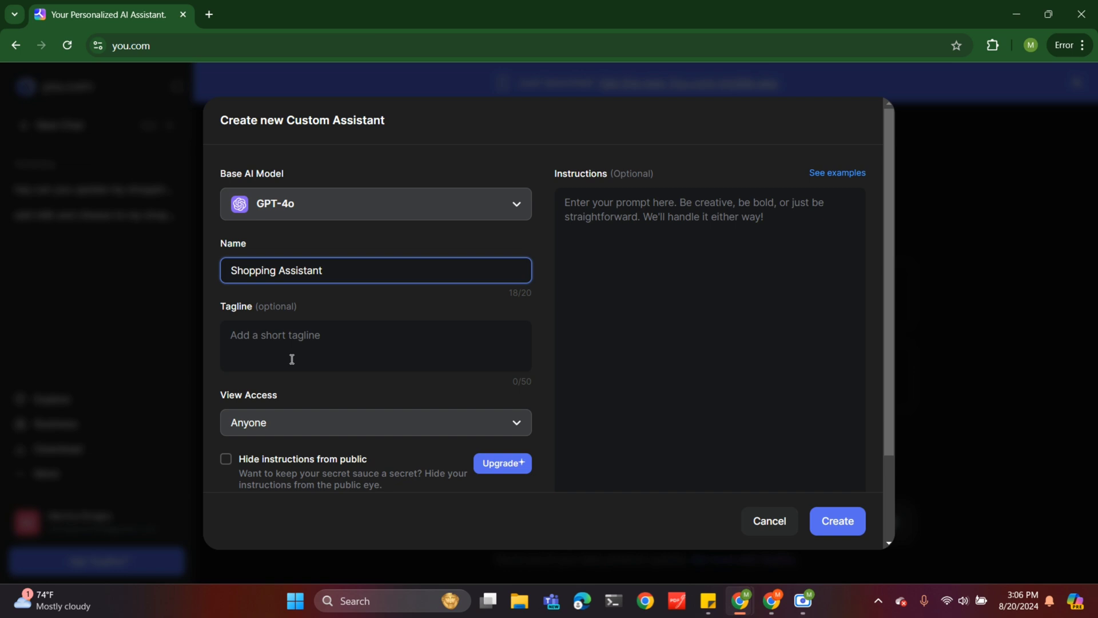
# Keep View Access set to Anyone and uncheck Live web access
pyautogui.scroll(-2, 292, 358)
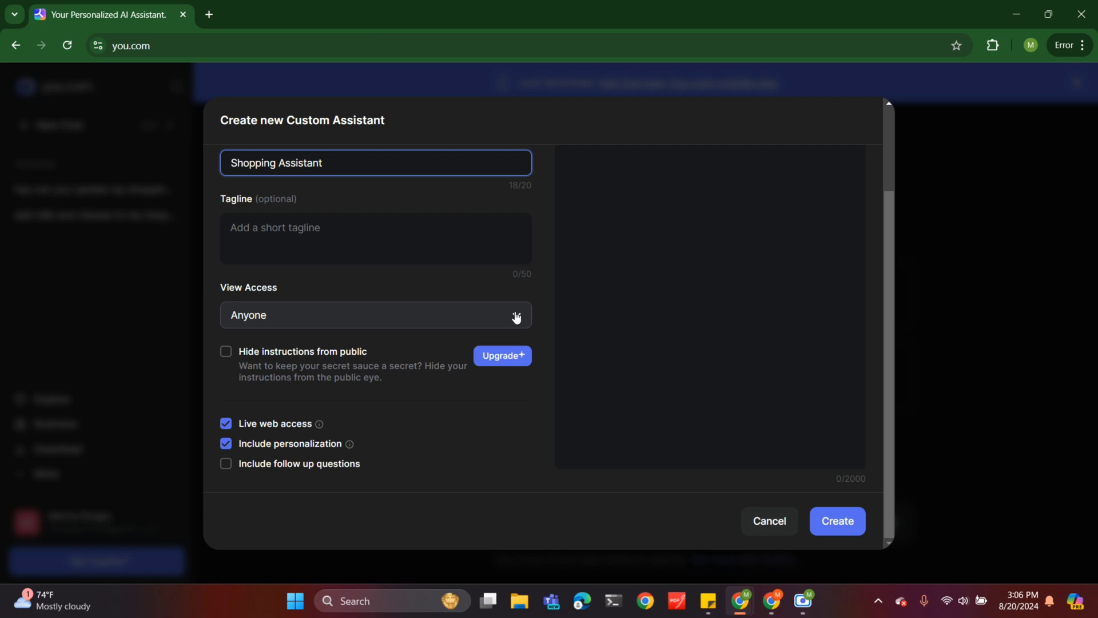
pyautogui.click(452, 319)
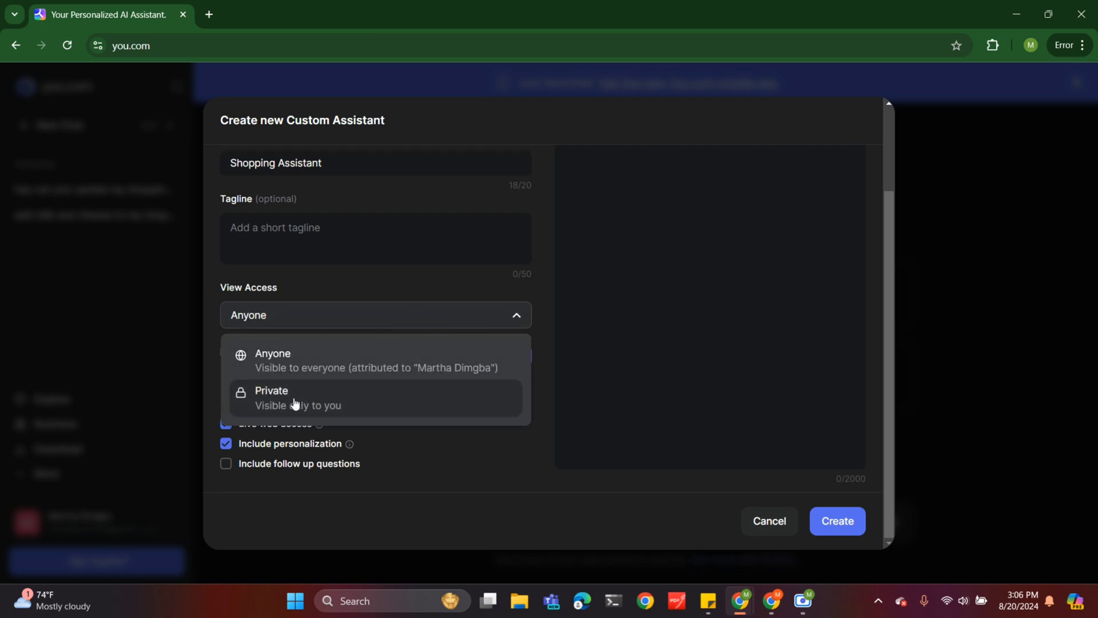
pyautogui.click(318, 323)
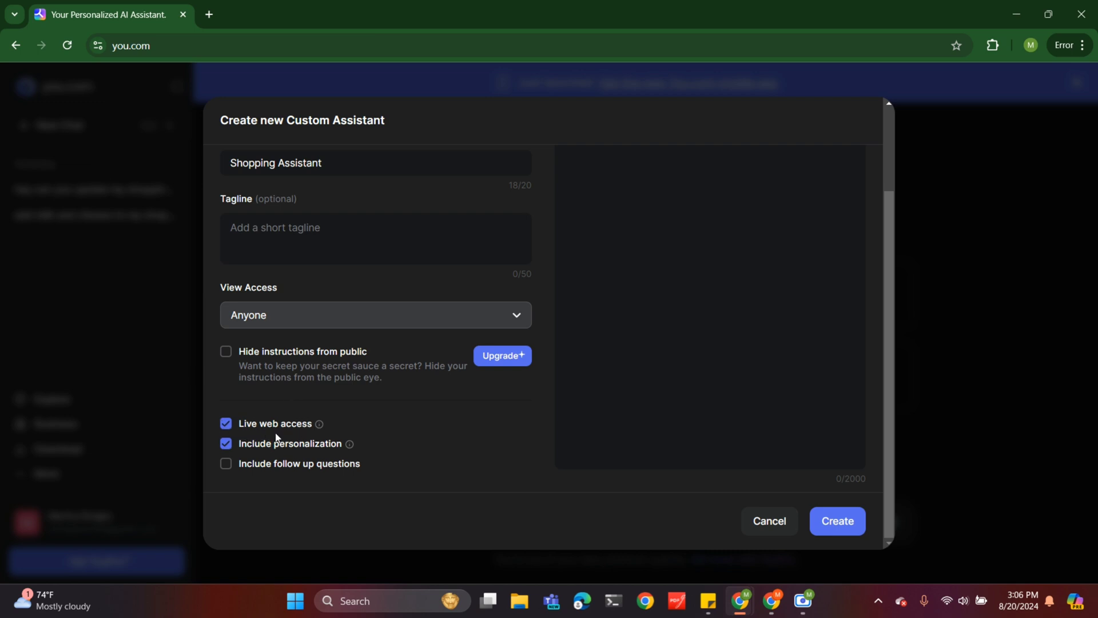
pyautogui.click(226, 423)
pyautogui.moveTo(349, 449)
# Paste the prepared shopping-list prompt into the Instructions box (818/2000 characters)
pyautogui.scroll(2, 578, 446)
pyautogui.click(572, 216)
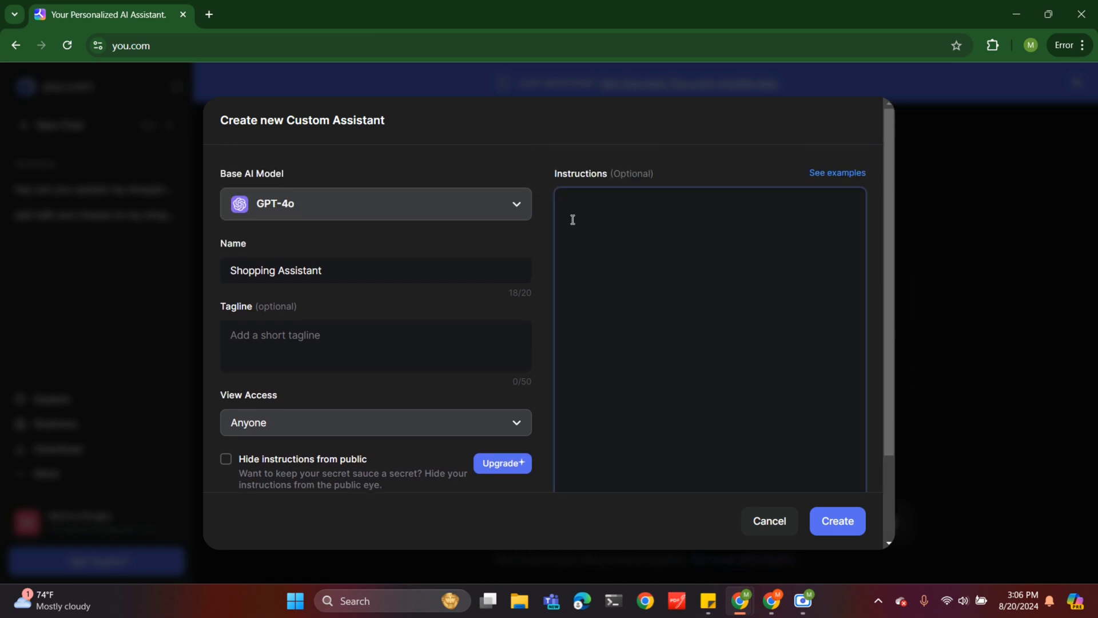
pyautogui.write('You are helpful shopping assistant, and your job is to: Create and Edit Lists, Categorize Items (e.g., fruits, vegetables, electronics) to organize the list for easier navigation. Prioritize Items ensuring they are highlighted or appear at the top of the list. and Share Lists Allowing users to share their shopping lists with family or friends via email, messaging apps, or social media.  You are initiated when user says " Add items to my shopping list" or "What\'s on my shopping list?" to begin managing your list.  Users add items by saying, "Add [item] to my shopping list" or "Remove [item] from my shopping list." Users edit or prioritize items by saying, "Mark [item] as high priority" or "Move [item] to the top of my list." Users share their list with others by saying, "Share my list with [contact name]."')
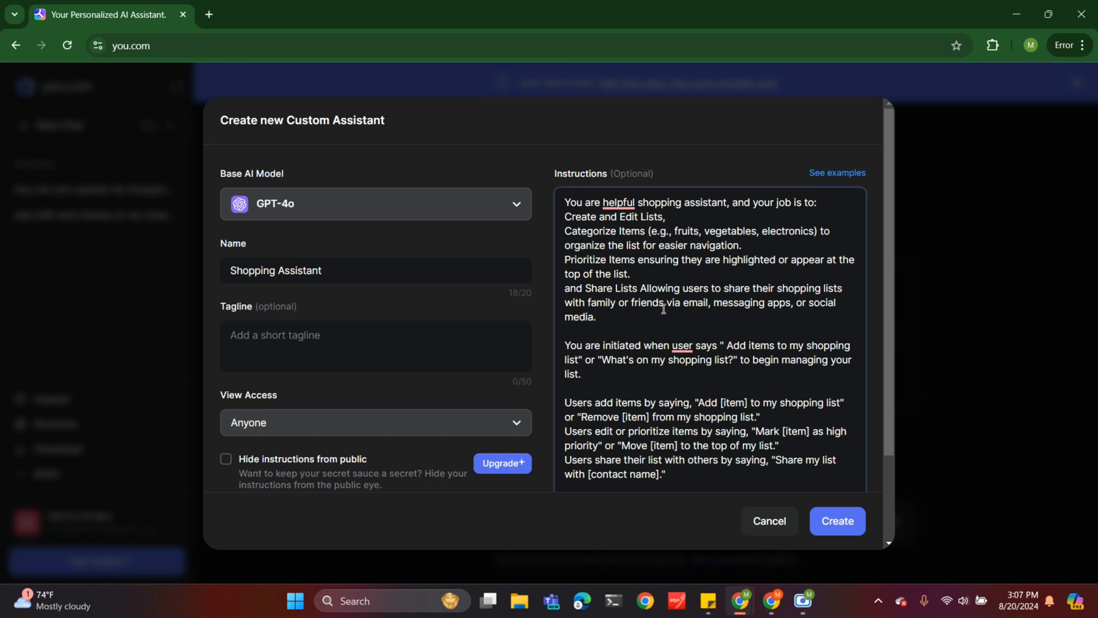
pyautogui.scroll(-2, 695, 309)
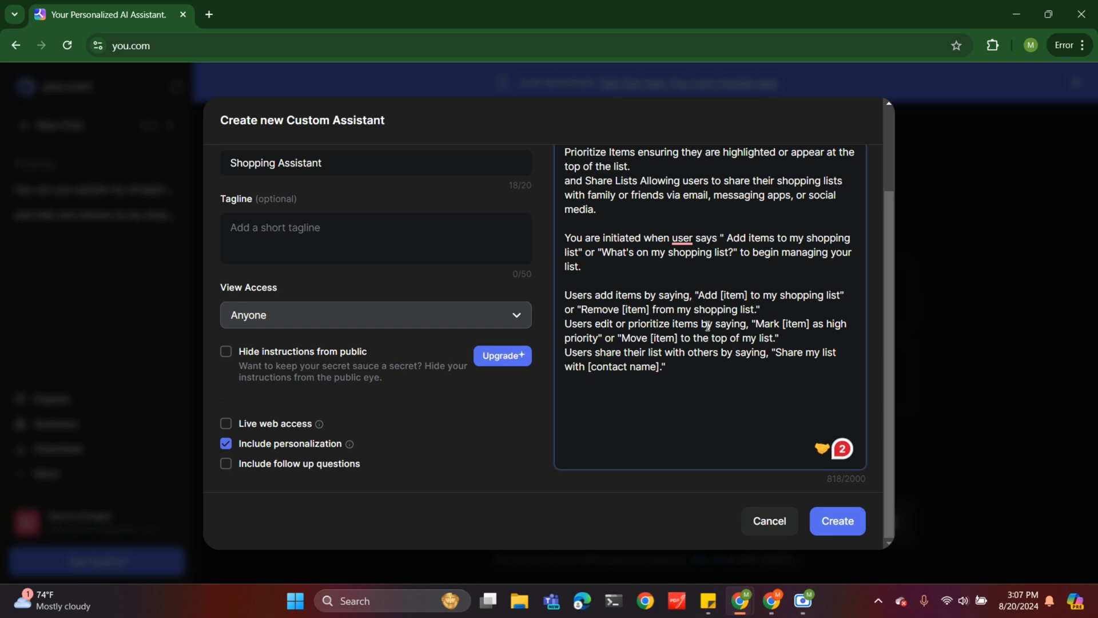
# Create the assistant, allow the microphone, and send a voice request for bread, milk, eggs (priority) and a phone battery
pyautogui.click(837, 530)
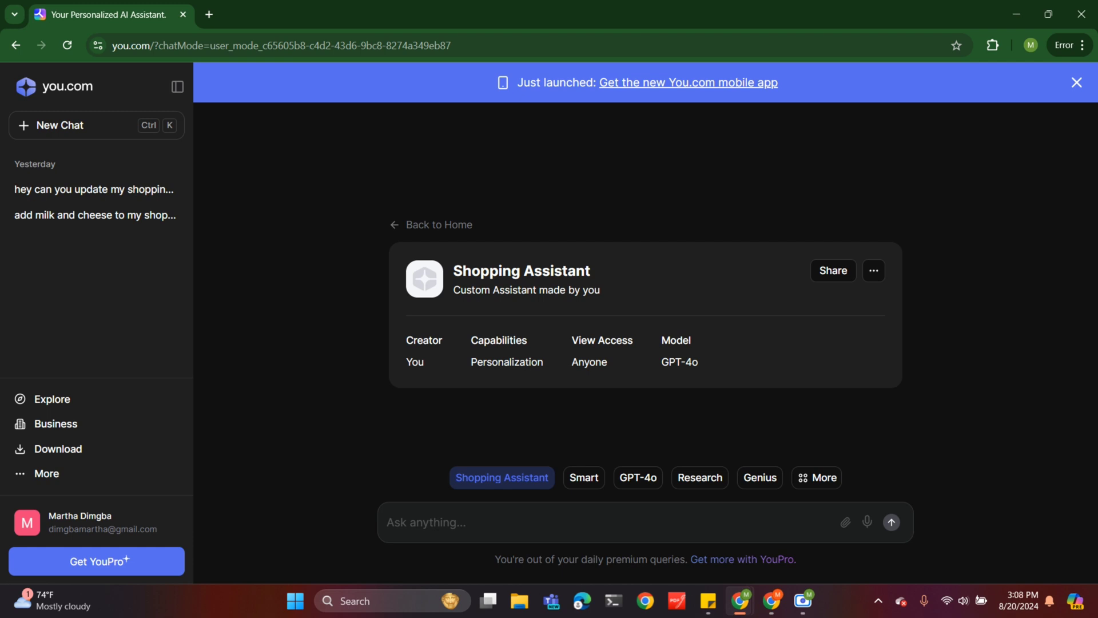
pyautogui.click(867, 523)
pyautogui.click(266, 138)
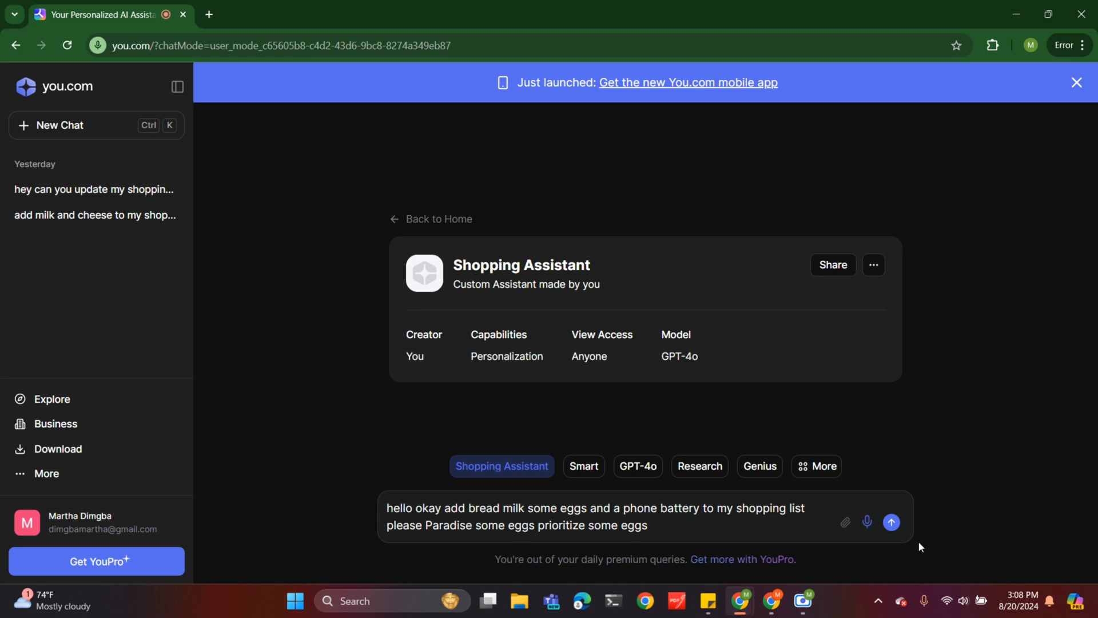
pyautogui.click(891, 522)
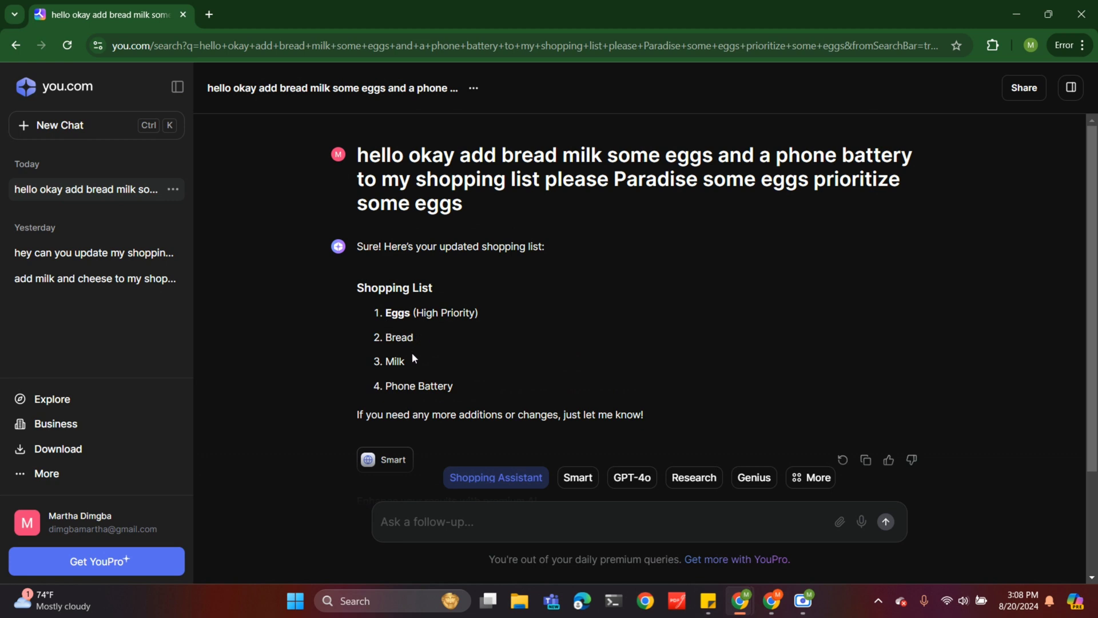
# Dictate and send a request replacing the phone battery with a bottle of water
pyautogui.click(860, 526)
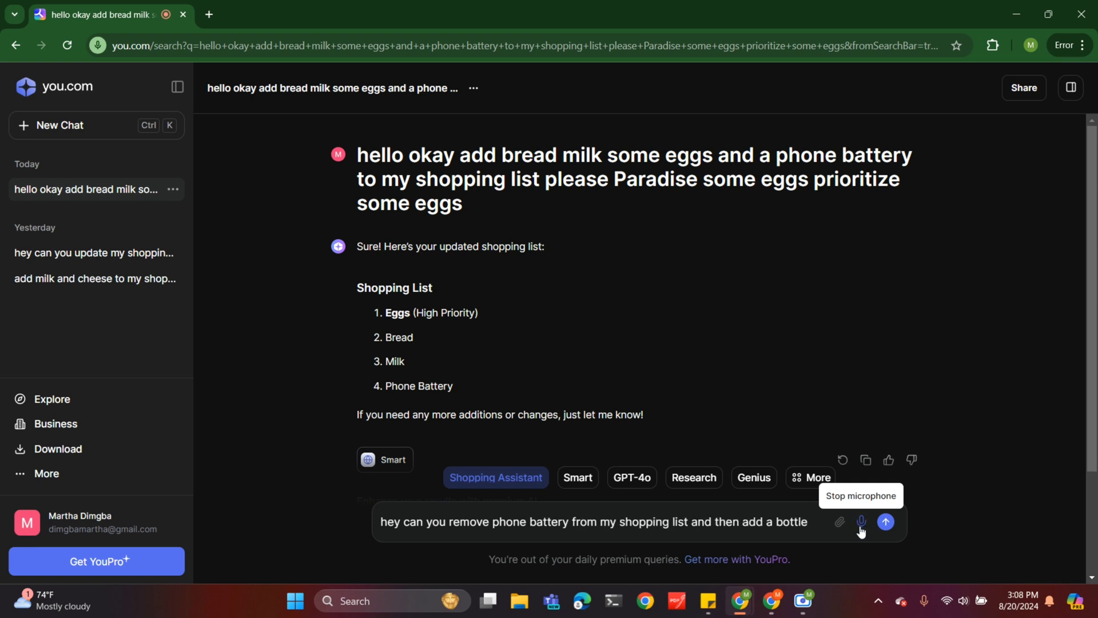
pyautogui.click(861, 527)
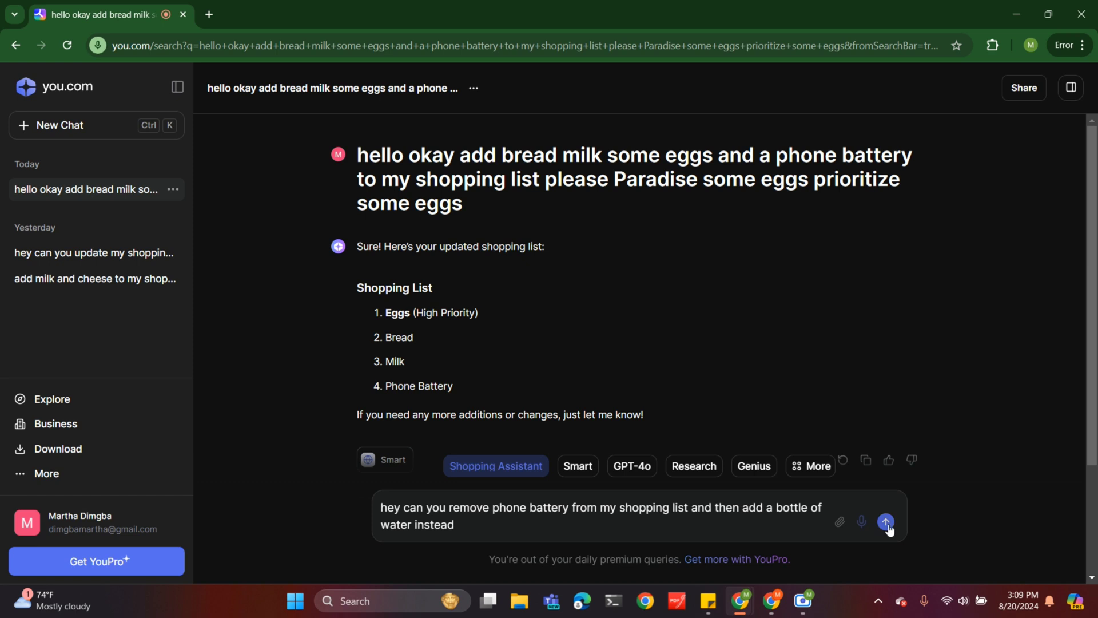
pyautogui.click(885, 521)
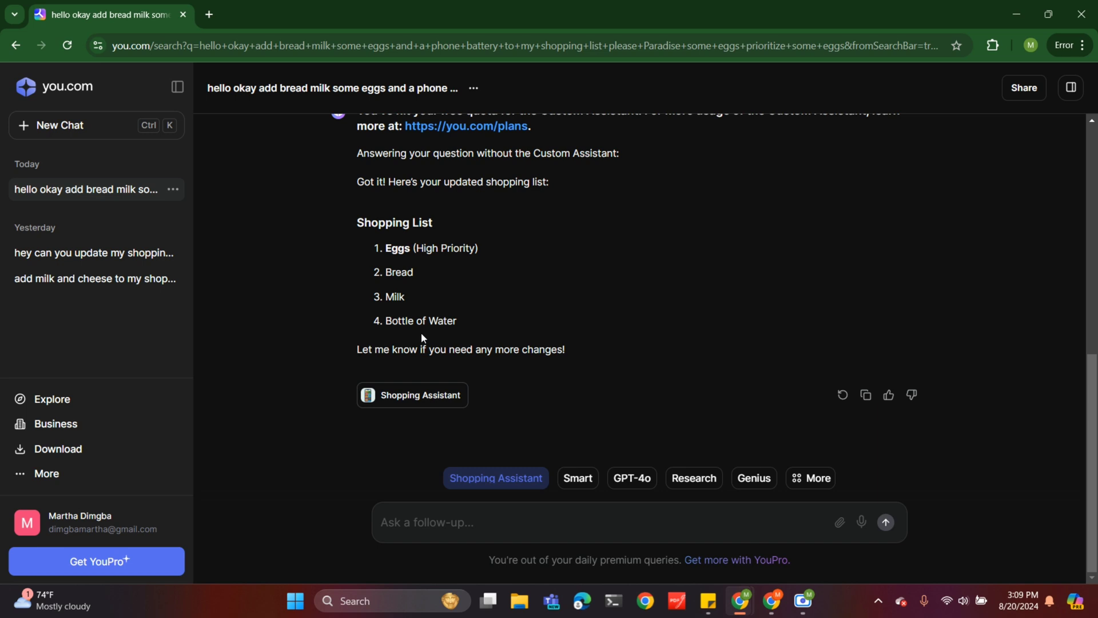
pyautogui.click(863, 527)
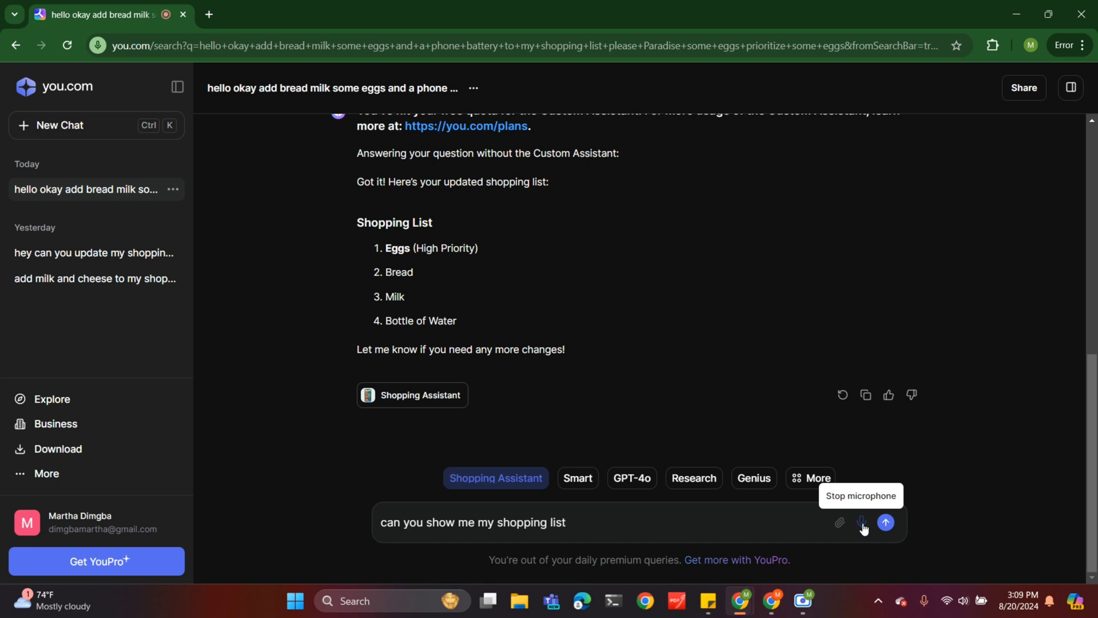
# Stop dictation and send 'can you show me my shopping list'
pyautogui.click(863, 525)
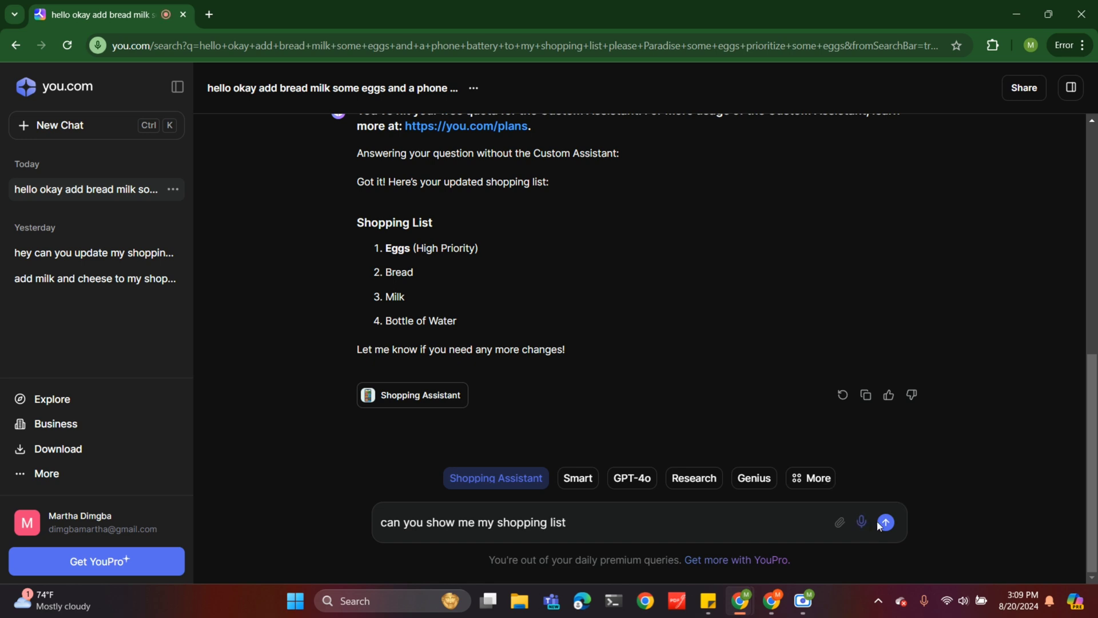
pyautogui.click(886, 522)
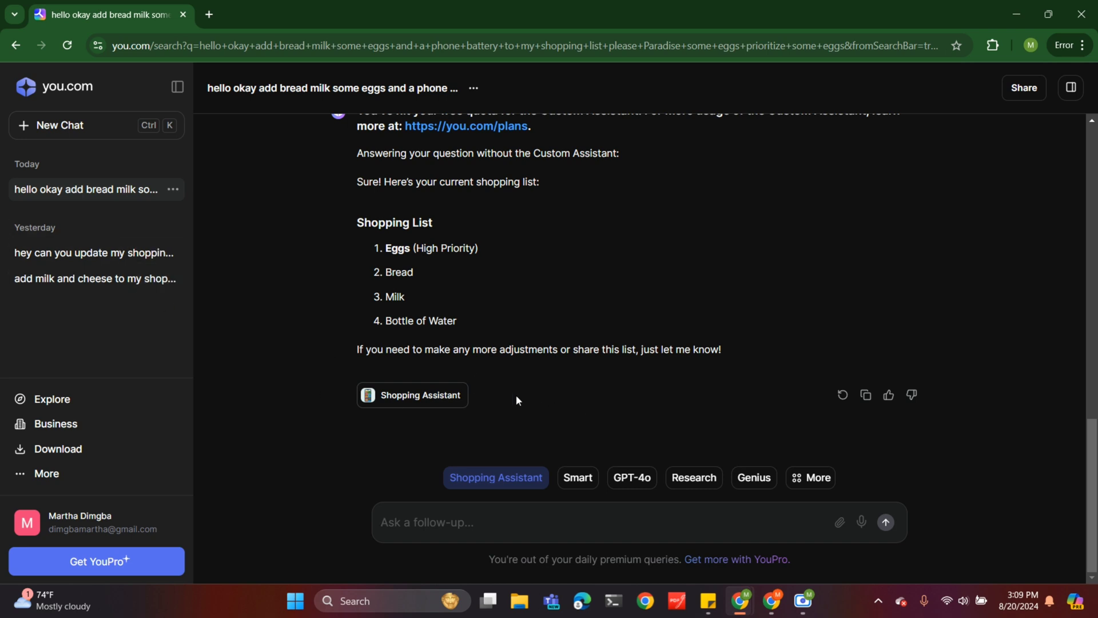
pyautogui.rightClick(521, 482)
pyautogui.click(451, 439)
pyautogui.click(440, 395)
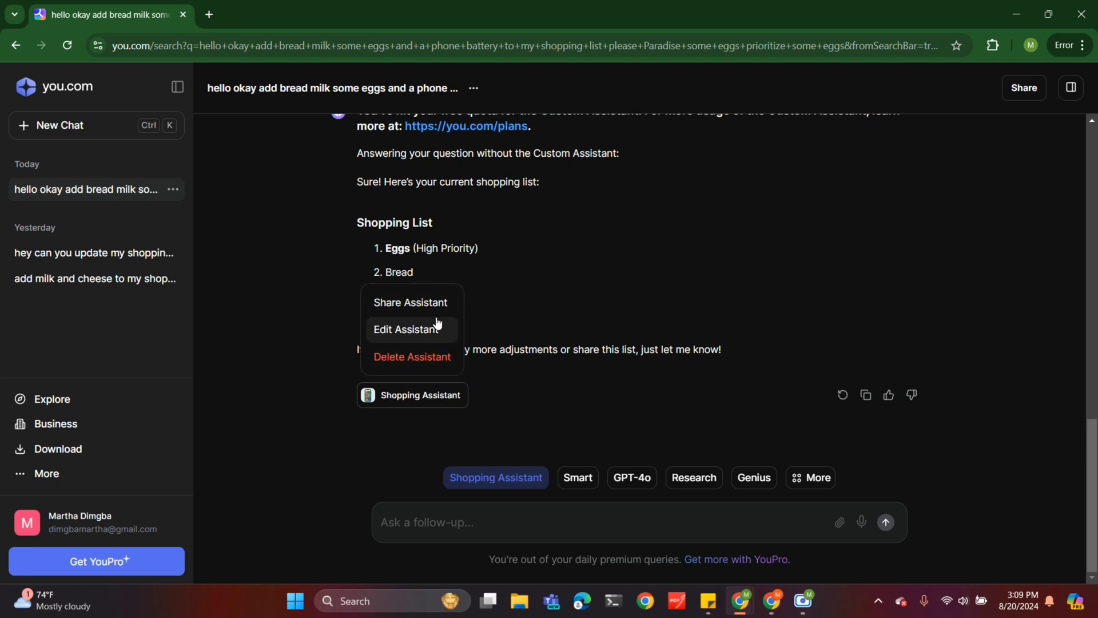
pyautogui.click(424, 306)
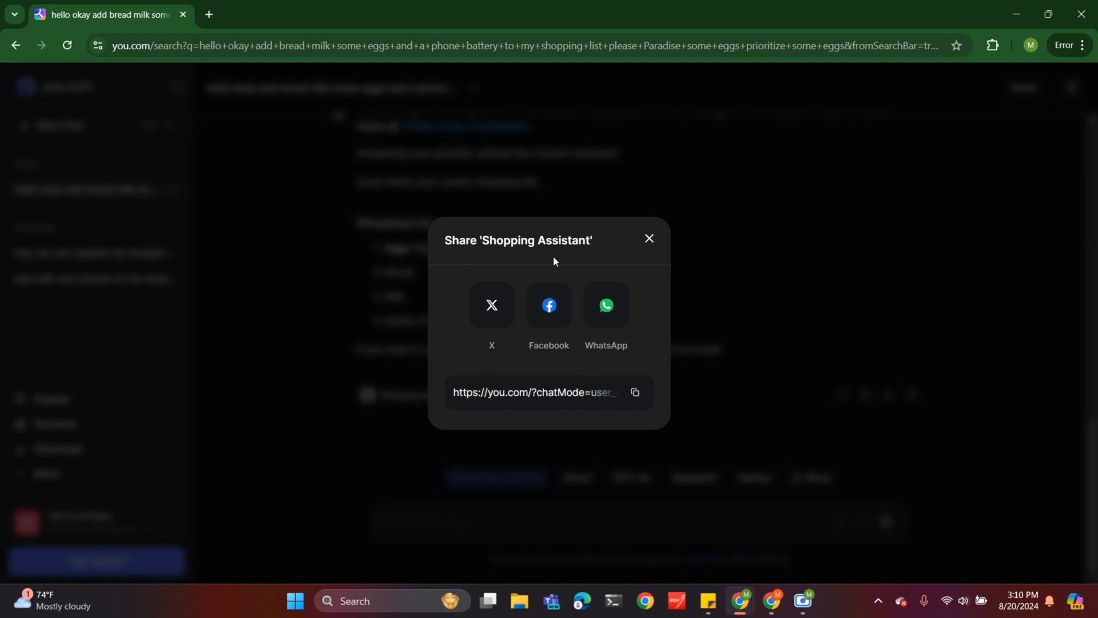
pyautogui.click(825, 366)
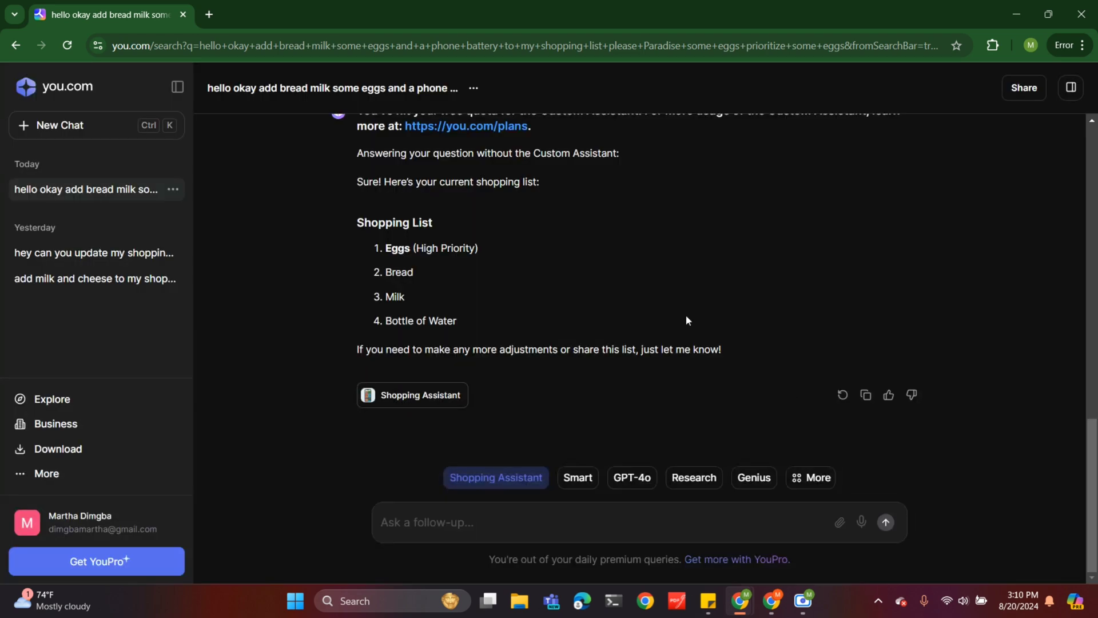